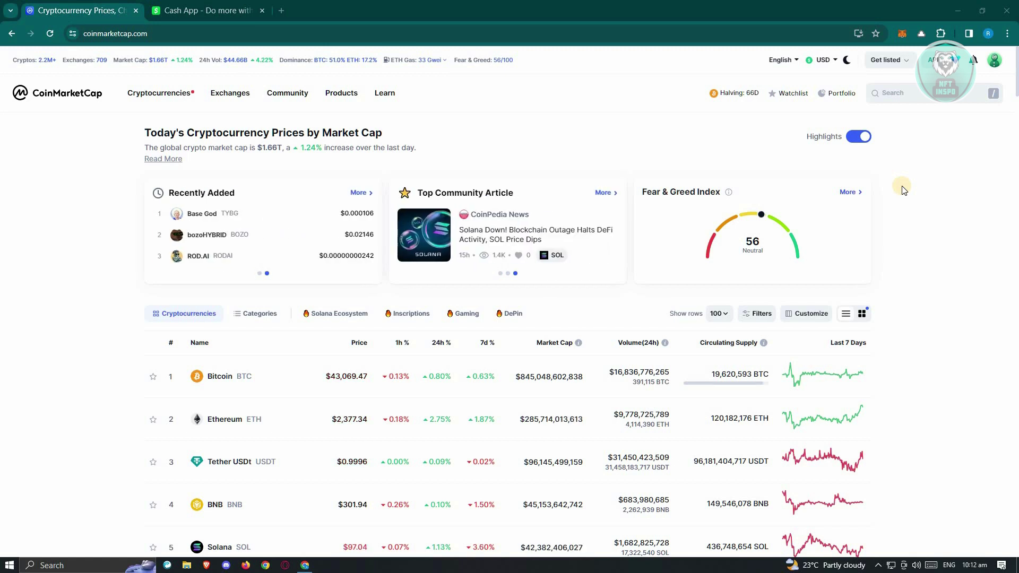
# - Go to Portfolio from the account menu to view the $1,722.52 'test' Bitcoin portfolio
pyautogui.click(993, 61)
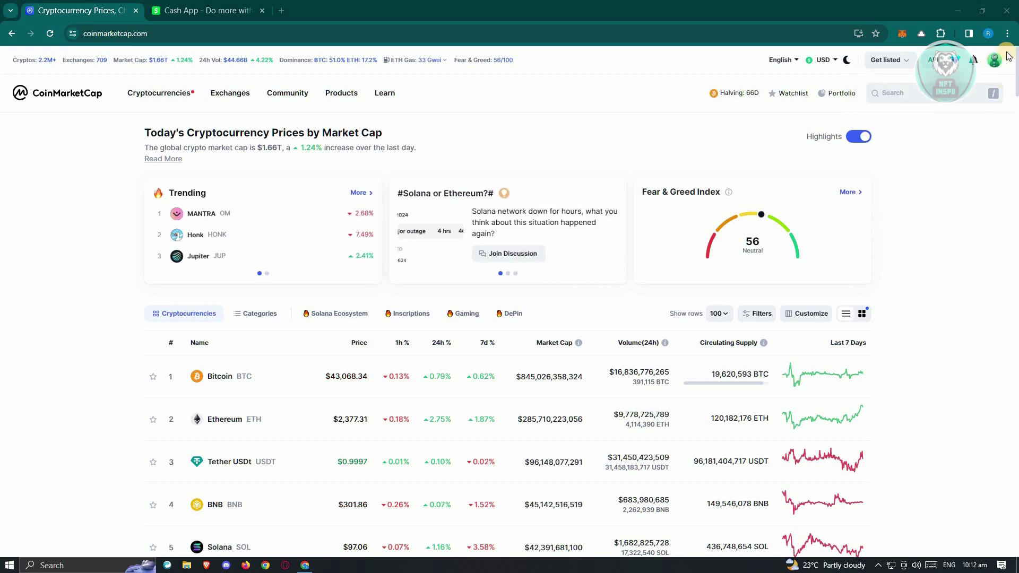
pyautogui.moveTo(993, 59)
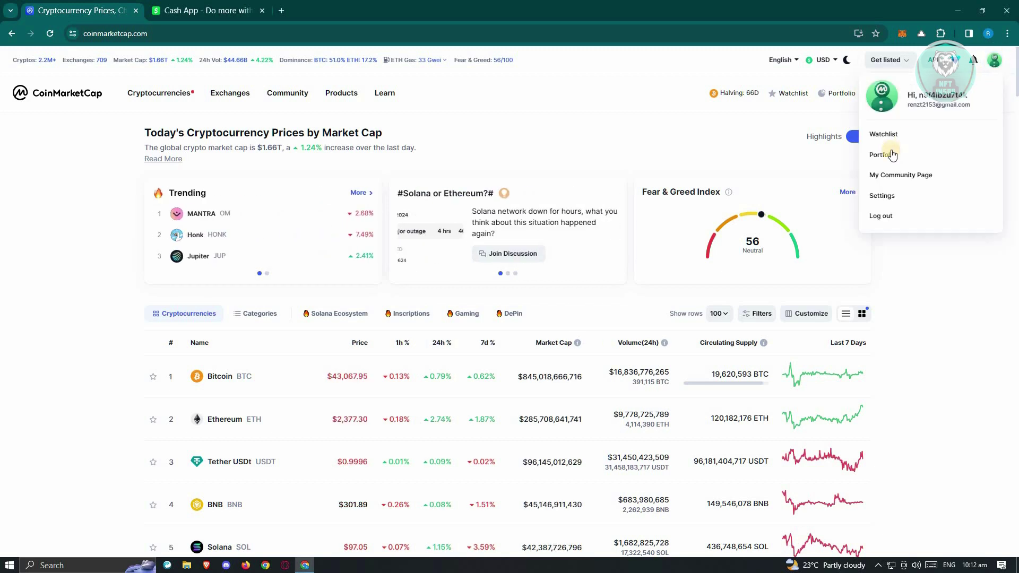
pyautogui.click(884, 154)
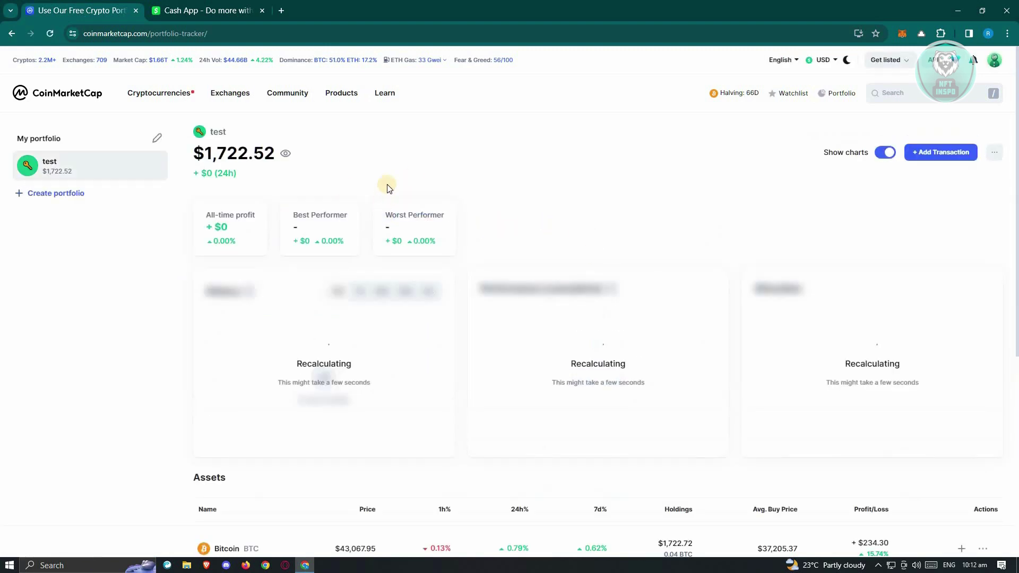
# - Show the Create Portfolio options, then bring up the Cash App homepage tab
pyautogui.click(63, 193)
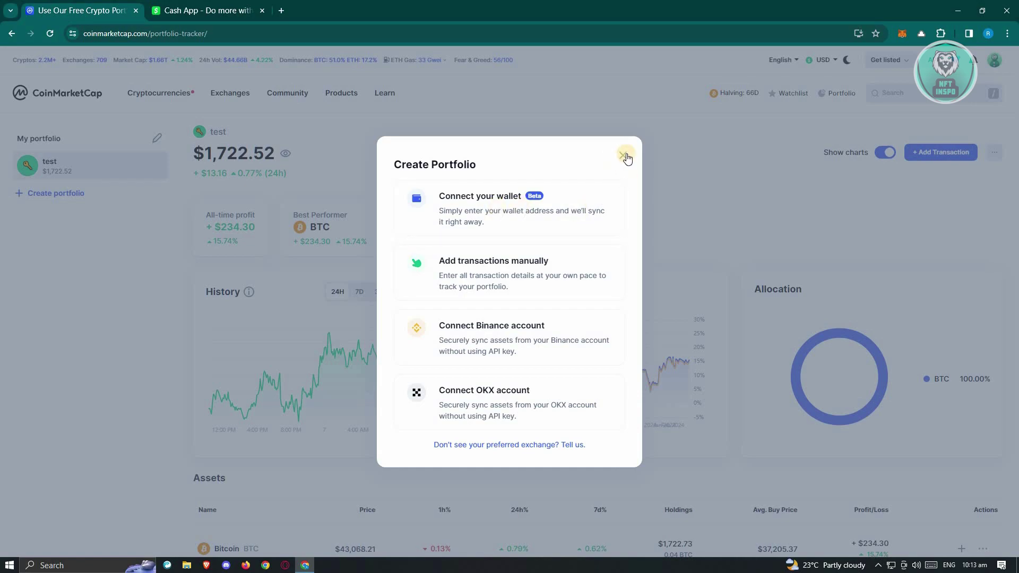
pyautogui.click(178, 8)
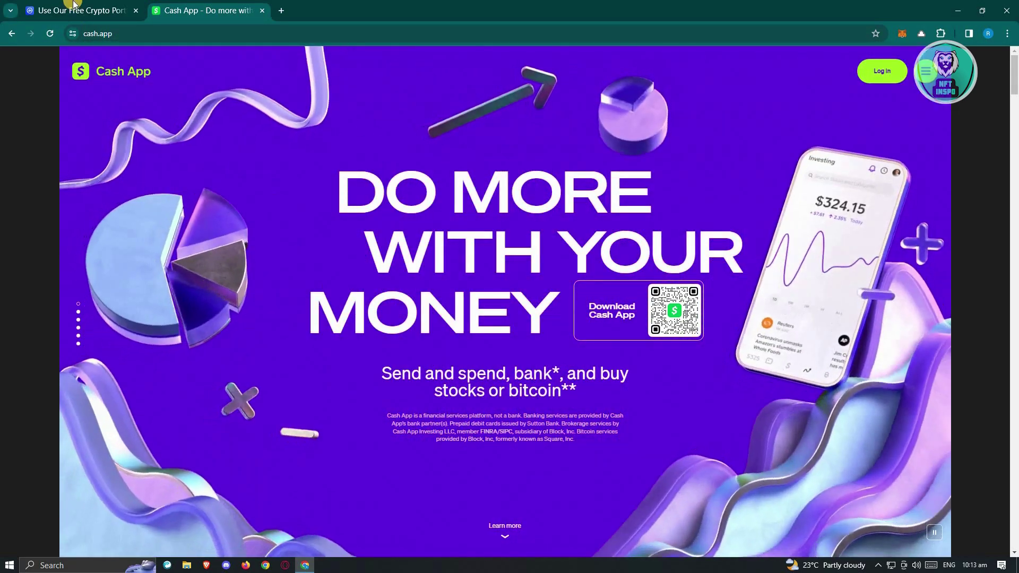
pyautogui.click(79, 11)
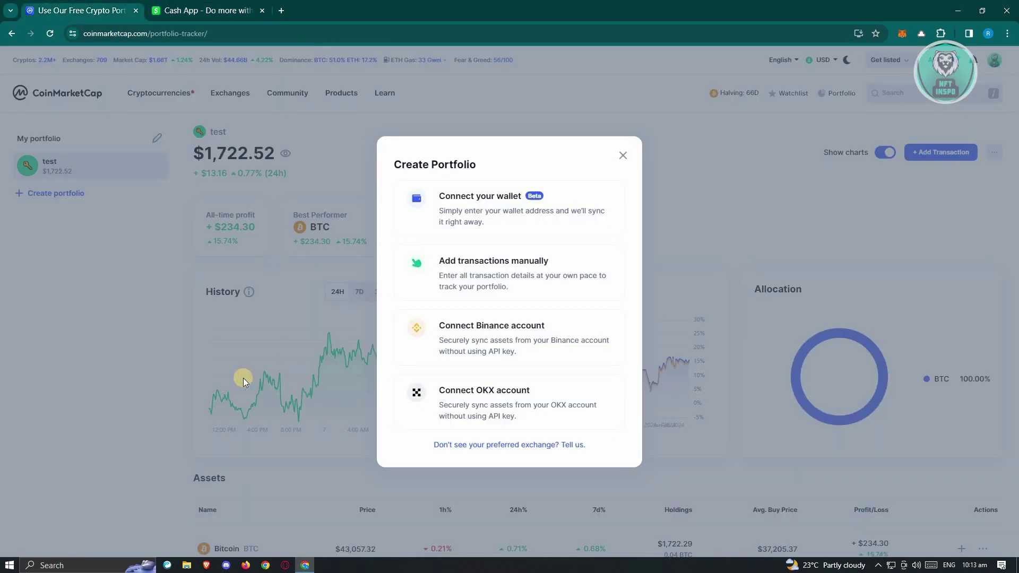
pyautogui.click(207, 10)
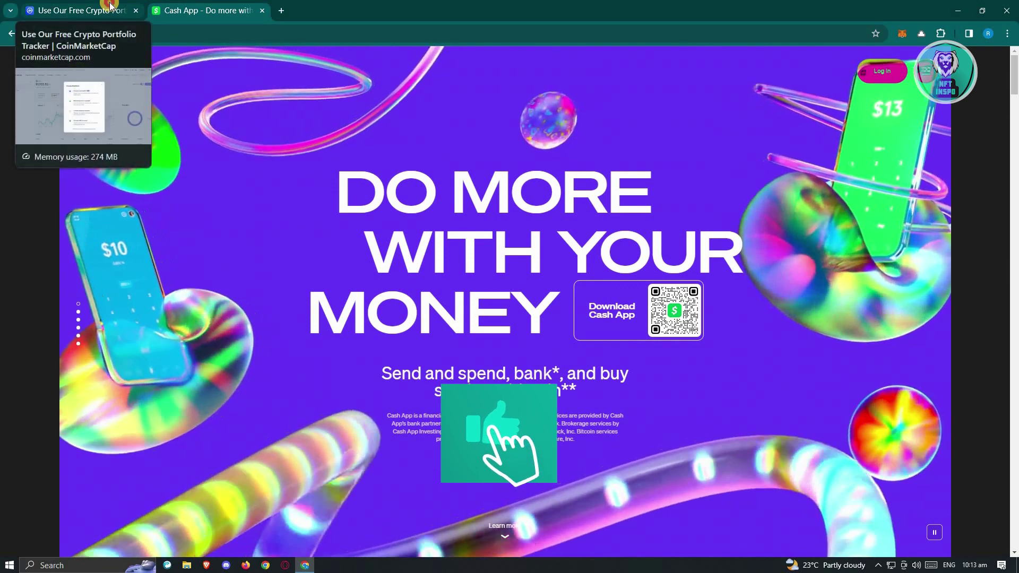
pyautogui.click(110, 10)
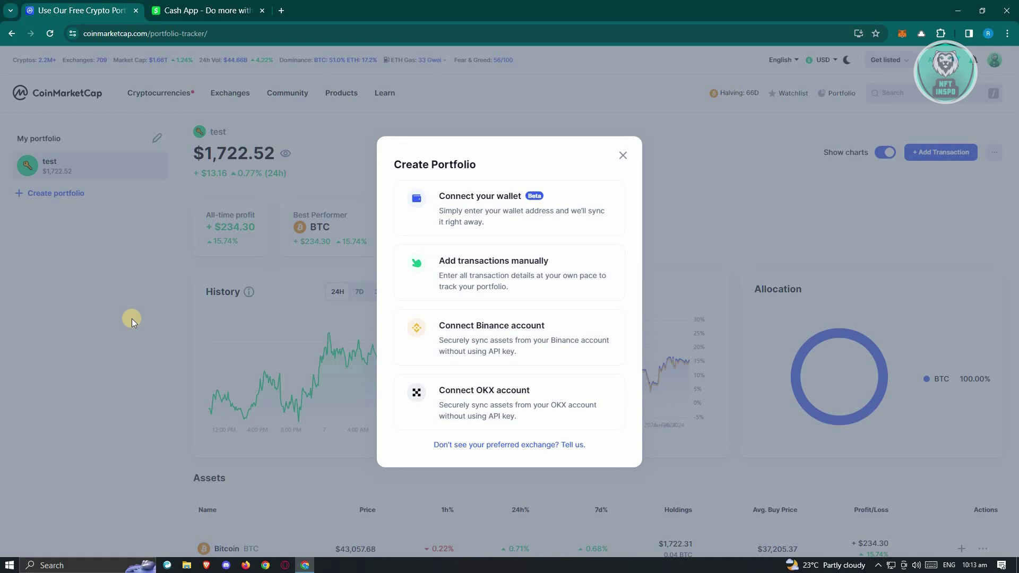
# - Close and reopen the Create Portfolio dialog, then show the Cash App landing page
pyautogui.click(622, 155)
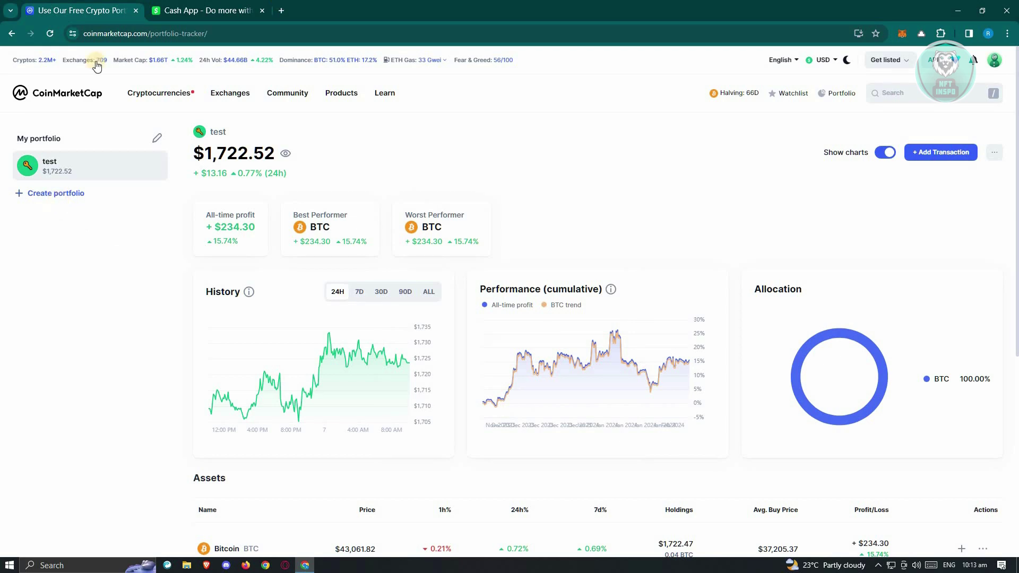
pyautogui.click(53, 194)
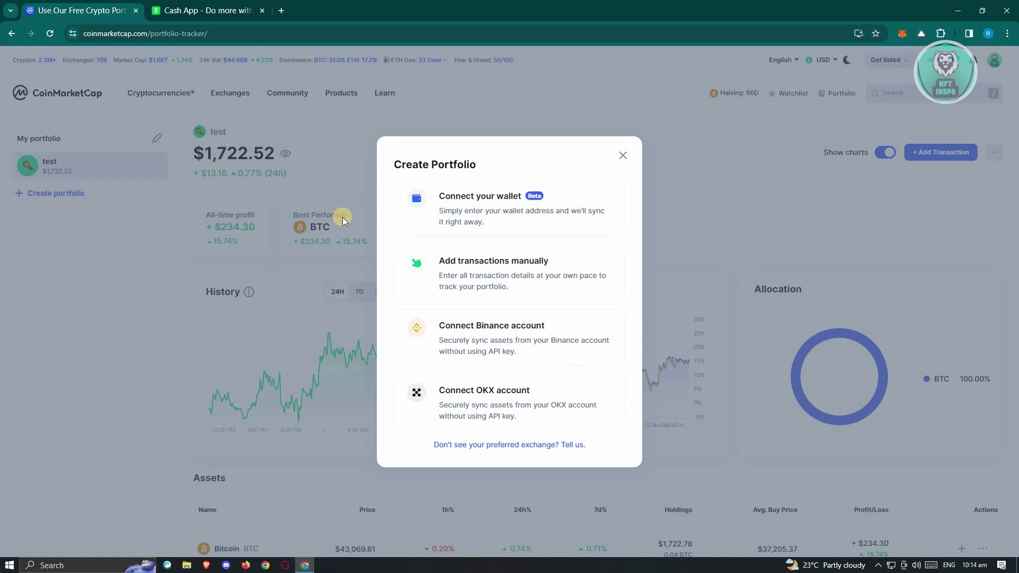
pyautogui.click(207, 10)
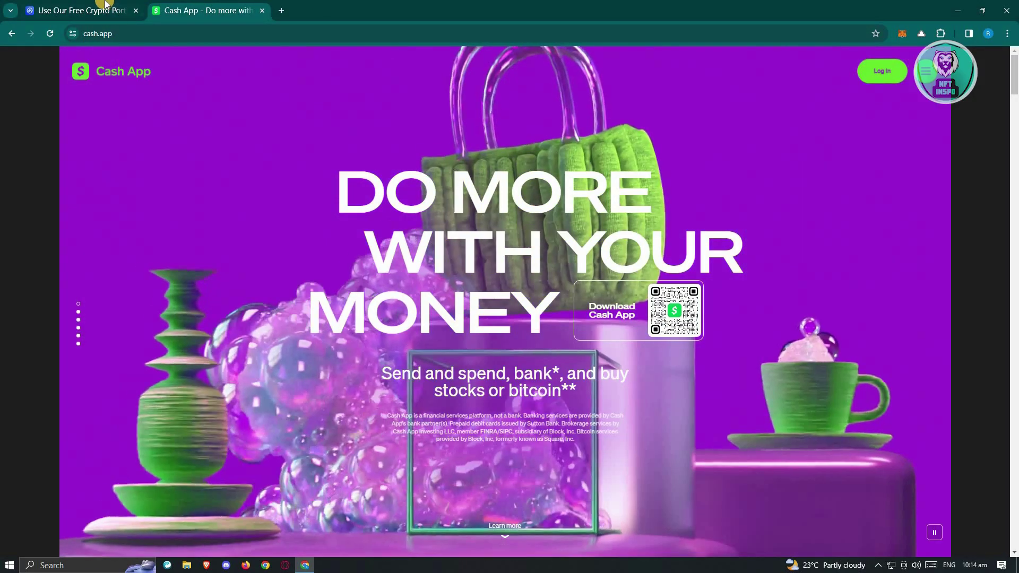
# - Return to the CoinMarketCap tab showing the wallet, manual, Binance and OKX options
pyautogui.click(79, 10)
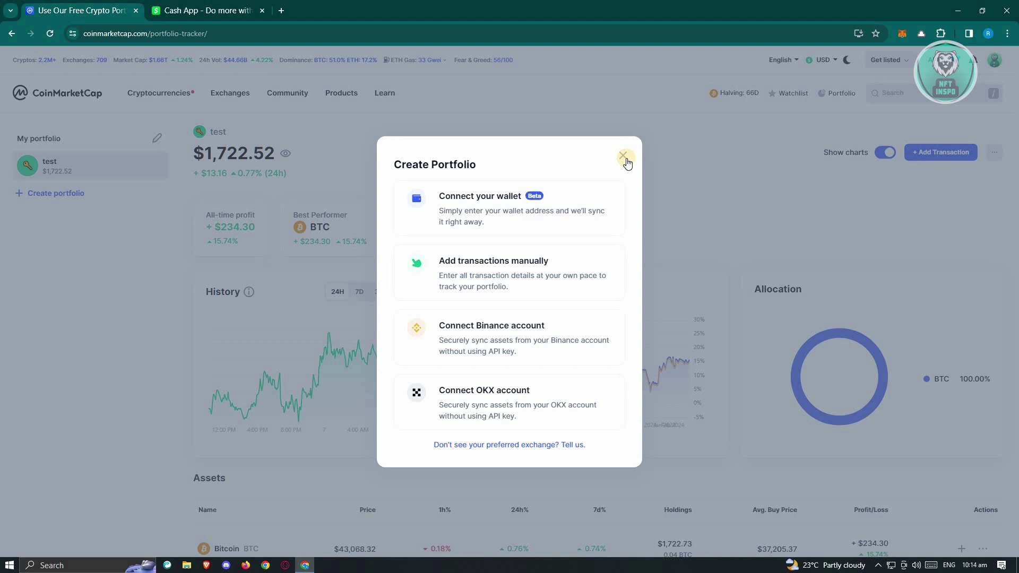
# - Dismiss the Create Portfolio dialog and reopen its wallet, manual, Binance and OKX options
pyautogui.click(625, 158)
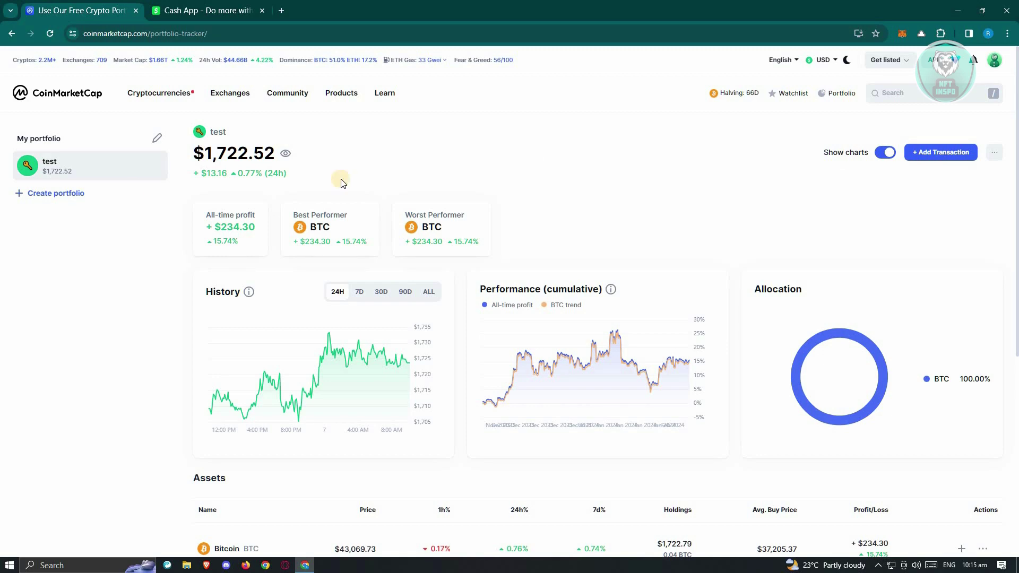
pyautogui.click(67, 193)
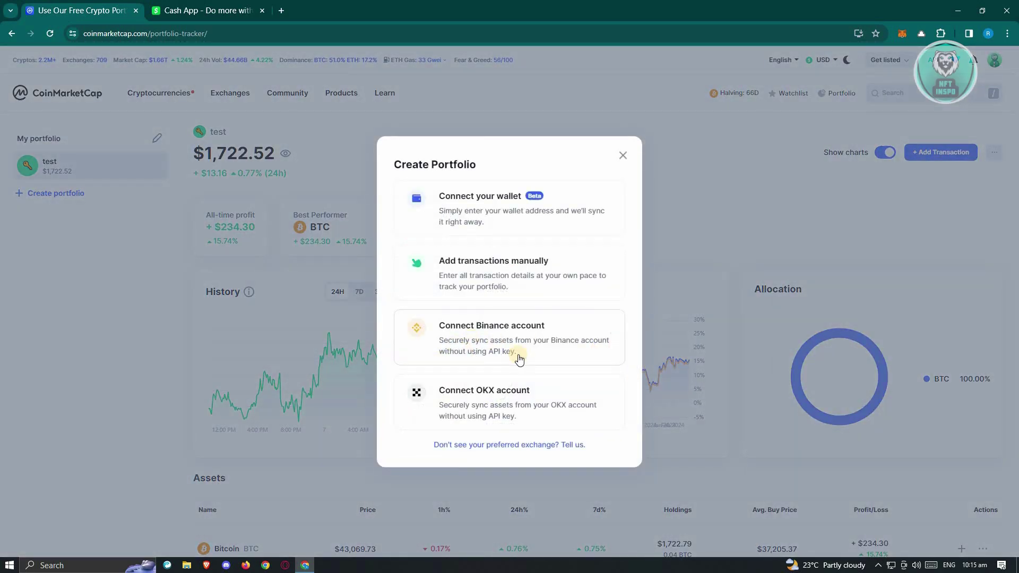